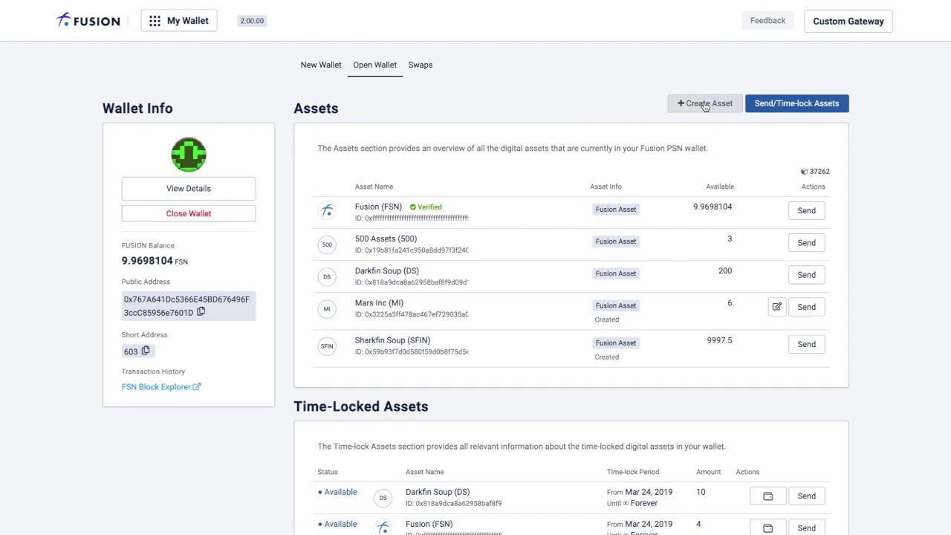
# - Create asset MoBa Inc (MBI) with 2 decimals and changeable 10000 supply, moving on to attributes
pyautogui.click(705, 104)
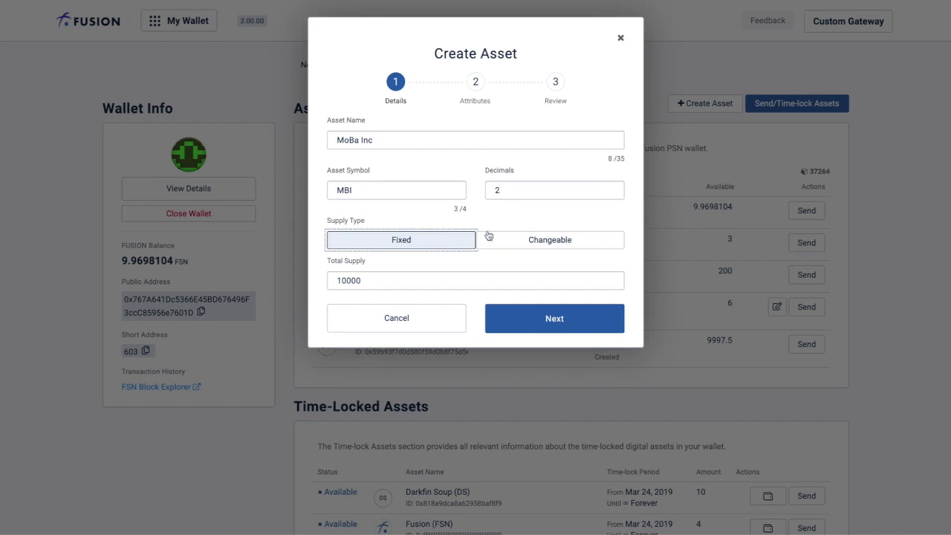
pyautogui.click(504, 241)
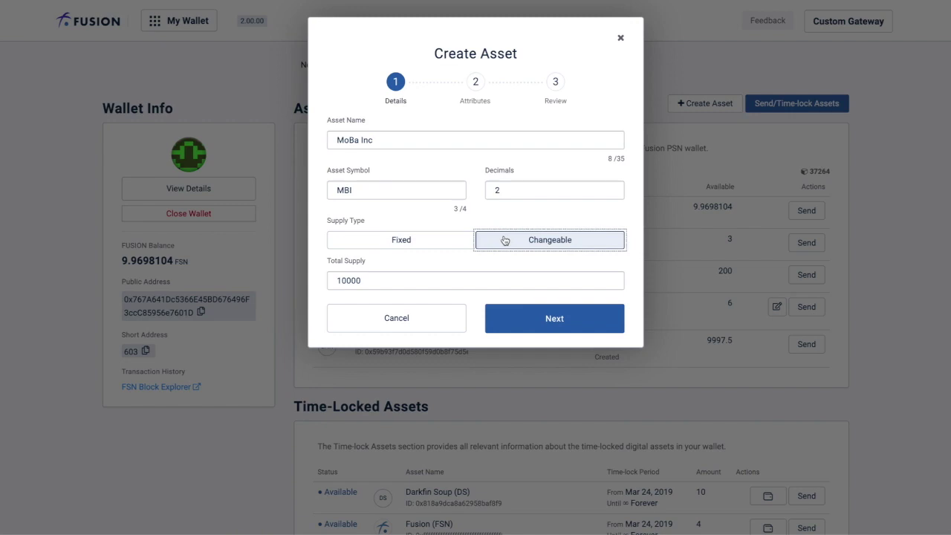
pyautogui.click(508, 321)
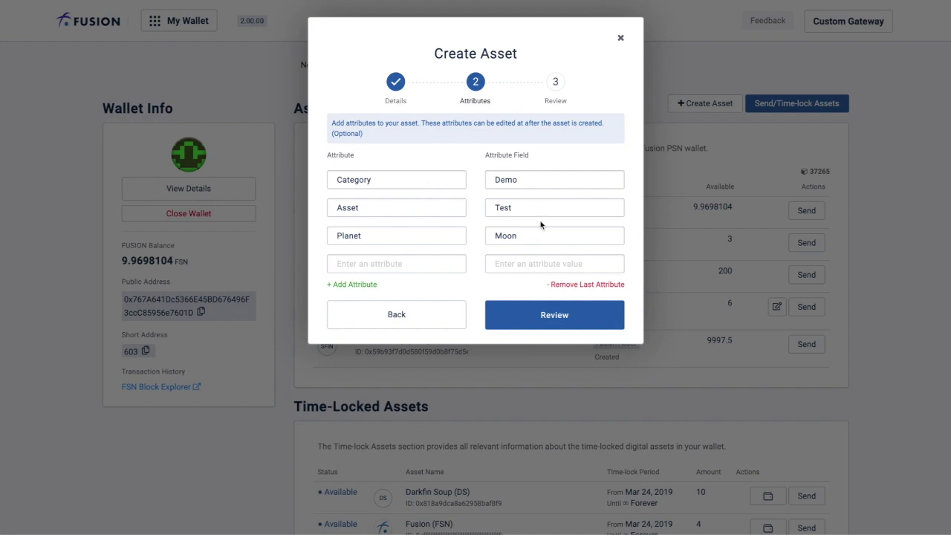
# - Review the new MoBa Inc asset's details
pyautogui.click(547, 314)
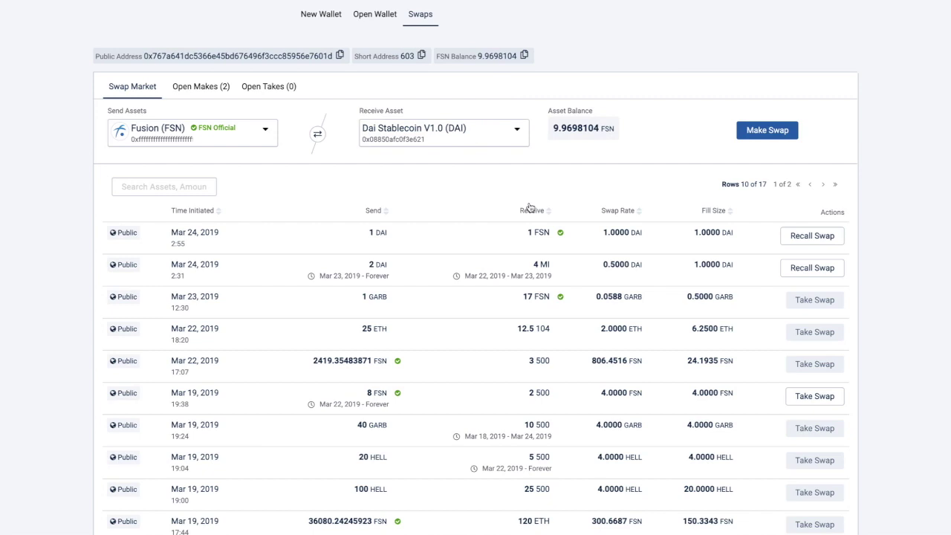
# - Start a new swap order and inspect the Send and Receive asset lists
pyautogui.click(747, 133)
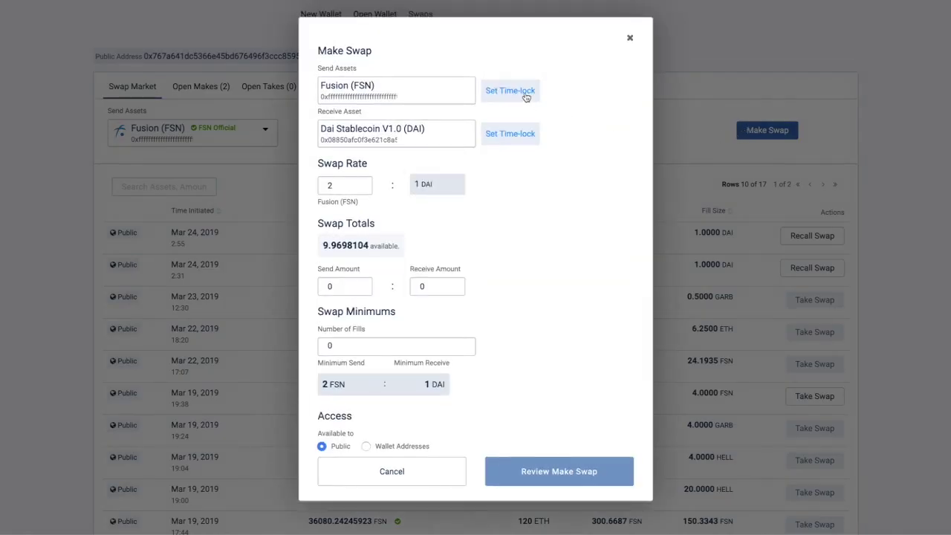
pyautogui.click(418, 98)
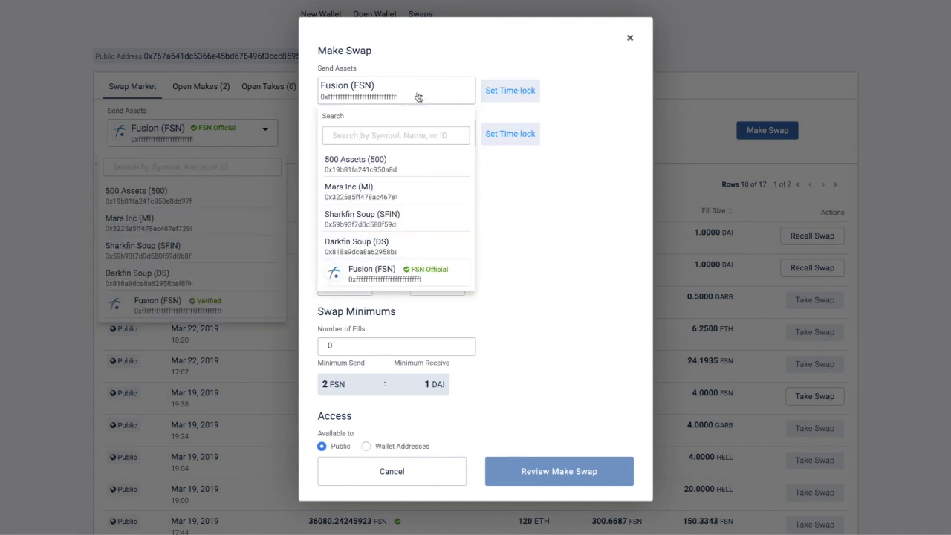
pyautogui.click(418, 94)
pyautogui.click(411, 138)
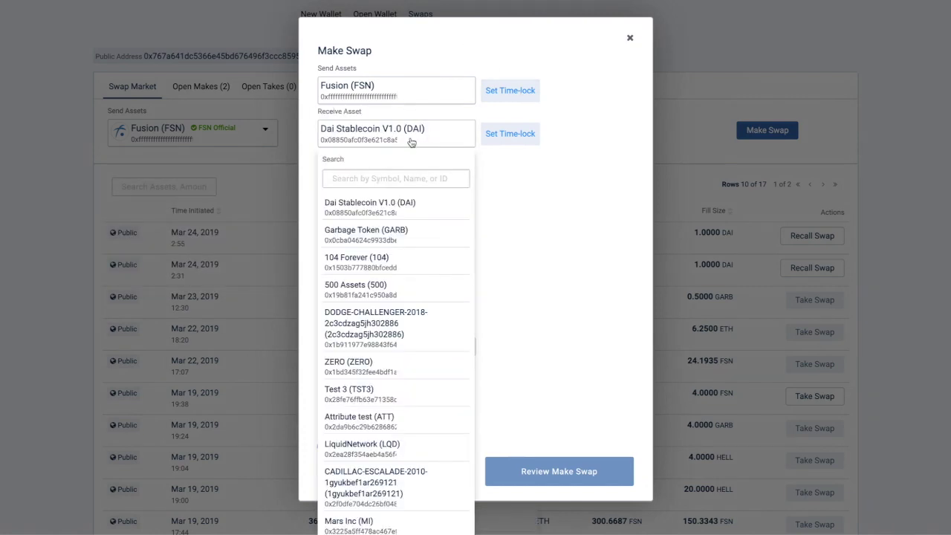
pyautogui.click(411, 141)
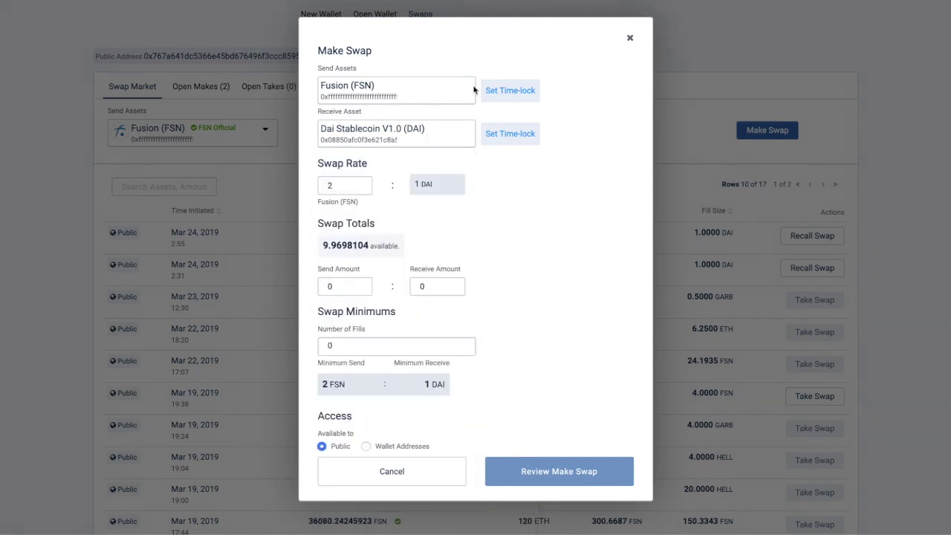
# - Check the time-lock options for the sent and received assets, leaving both unset
pyautogui.click(522, 94)
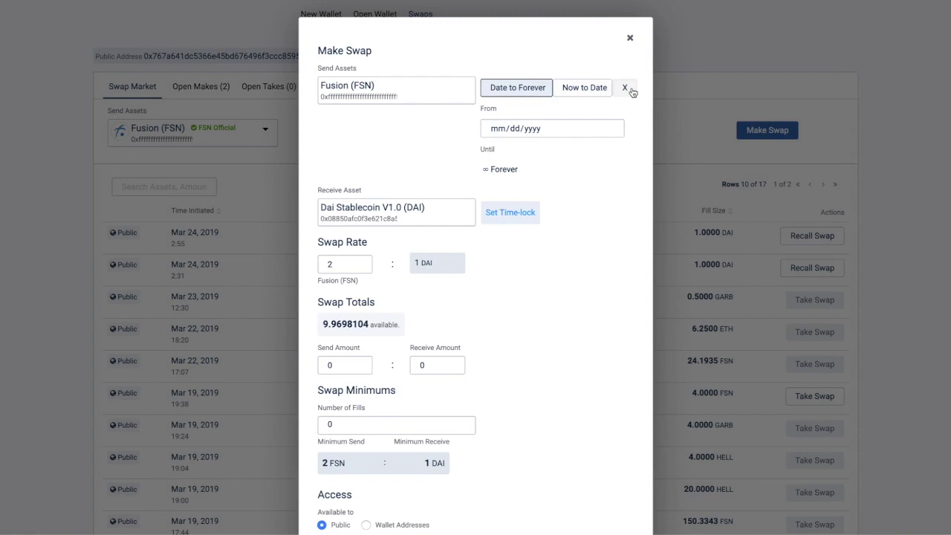
pyautogui.click(626, 87)
pyautogui.click(525, 135)
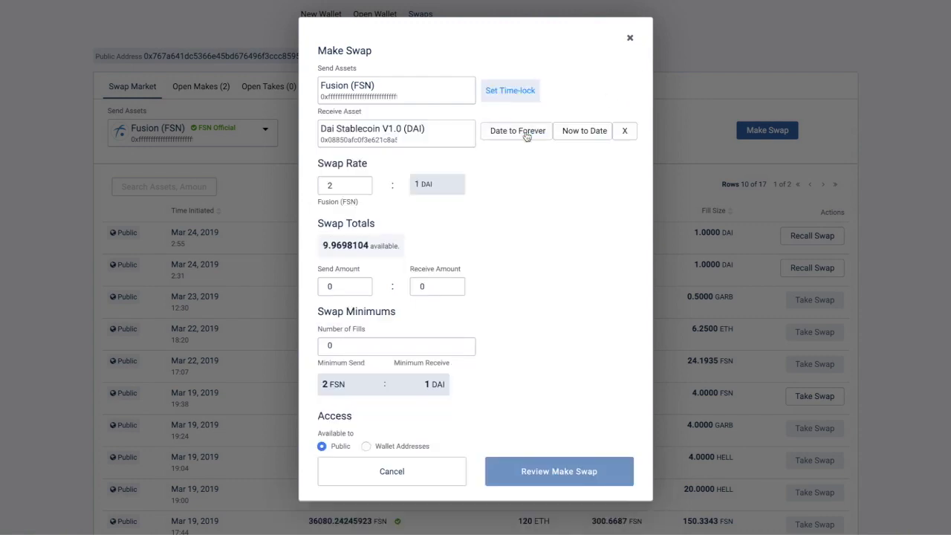
pyautogui.click(625, 131)
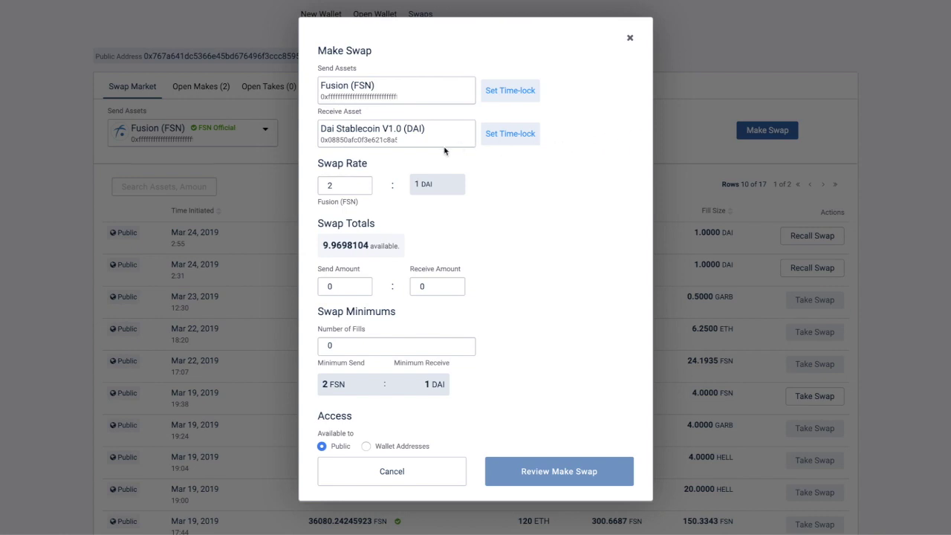
# - Set the swap to send 4 FSN in 1 fill, restricted to wallet addresses
pyautogui.click(355, 185)
pyautogui.moveTo(370, 178); pyautogui.dragTo(340, 164)
pyautogui.doubleClick(348, 283)
pyautogui.write('4')
pyautogui.doubleClick(352, 342)
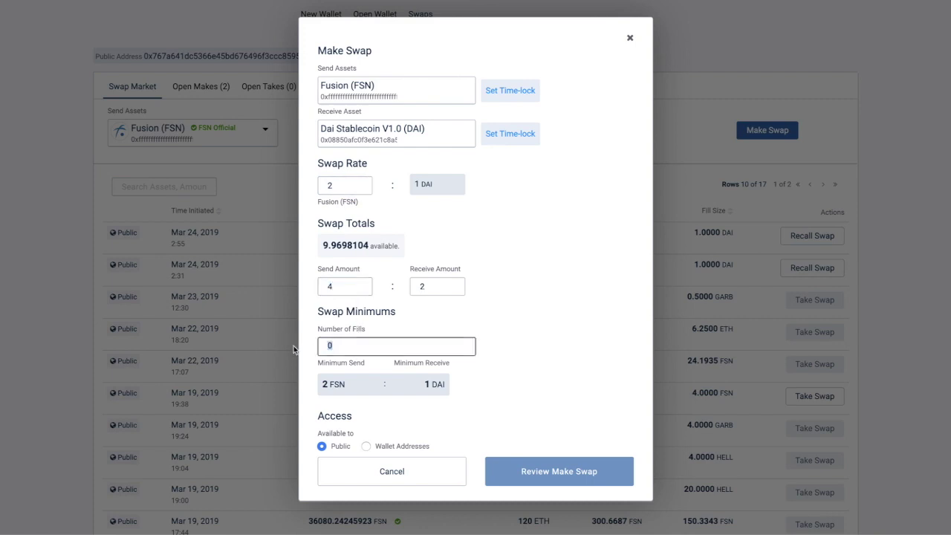
pyautogui.write('1')
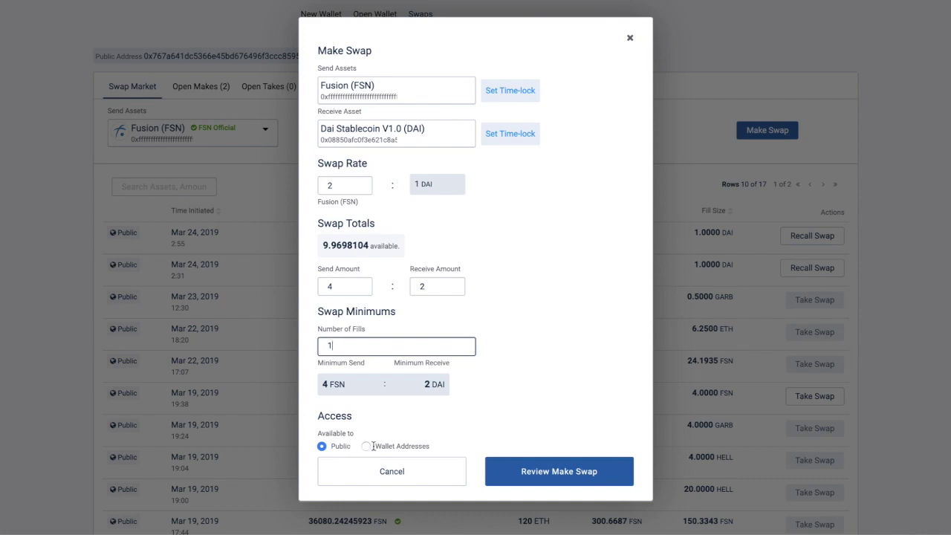
pyautogui.click(365, 446)
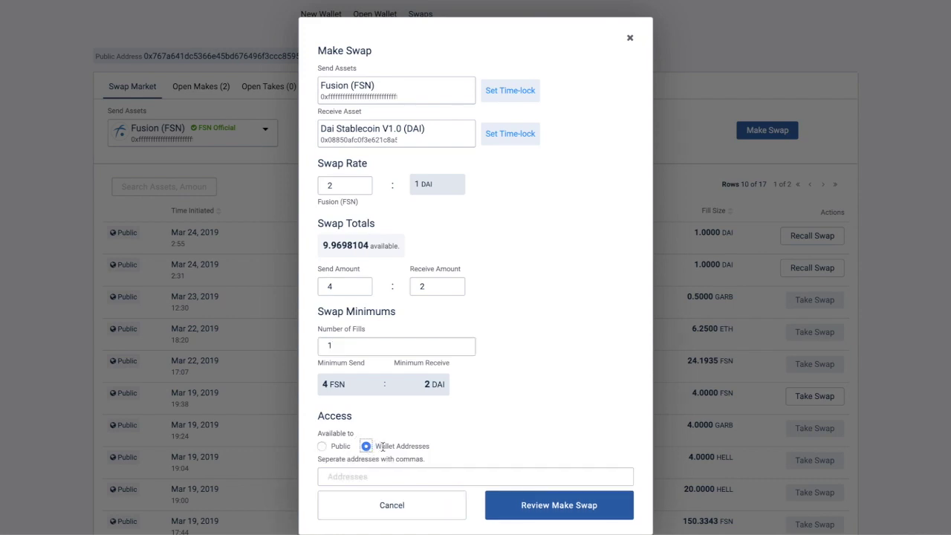
# - Close the swap form, then view and close details of the 2 DAI for 4 MI offer
pyautogui.click(630, 39)
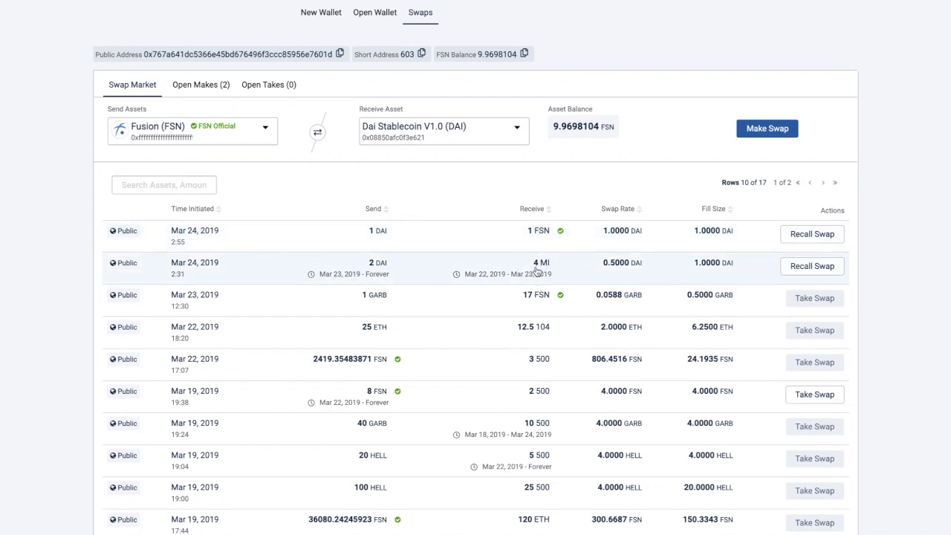
pyautogui.click(536, 270)
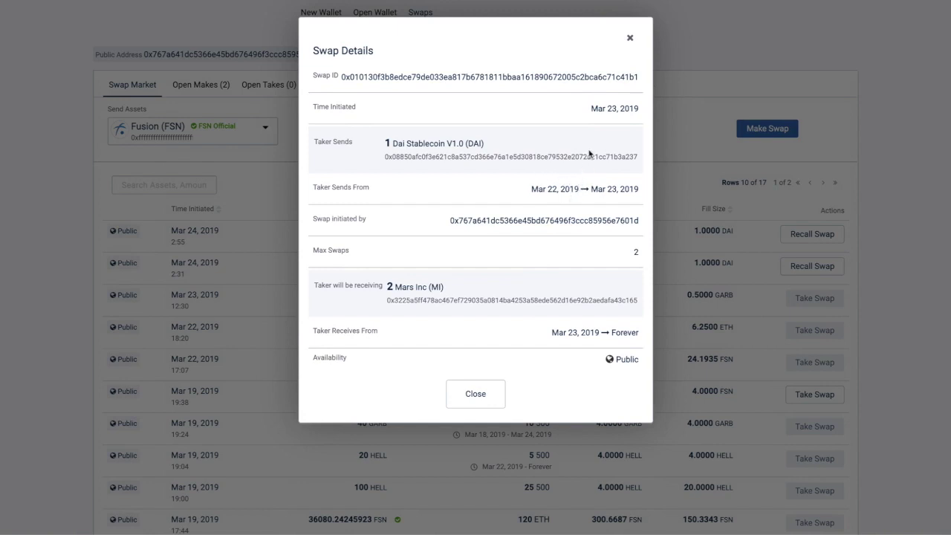
pyautogui.click(629, 39)
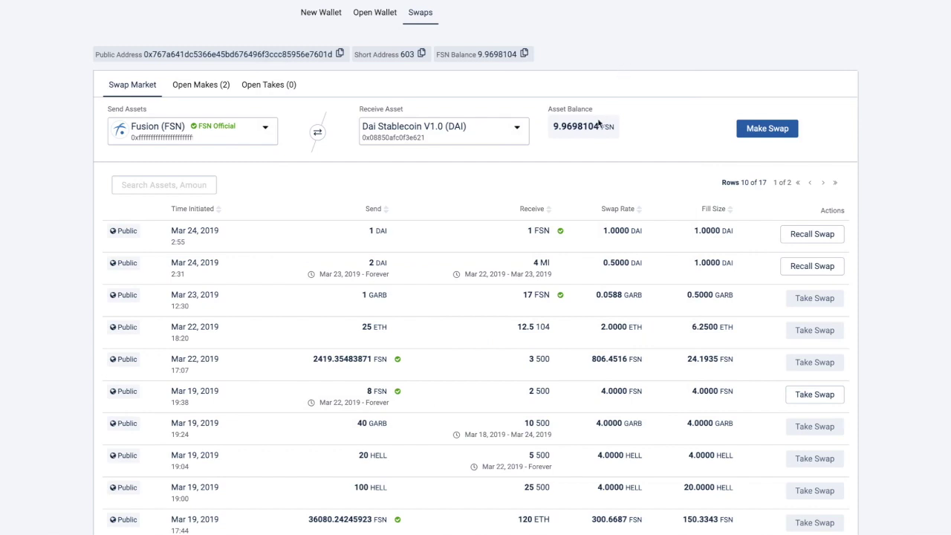